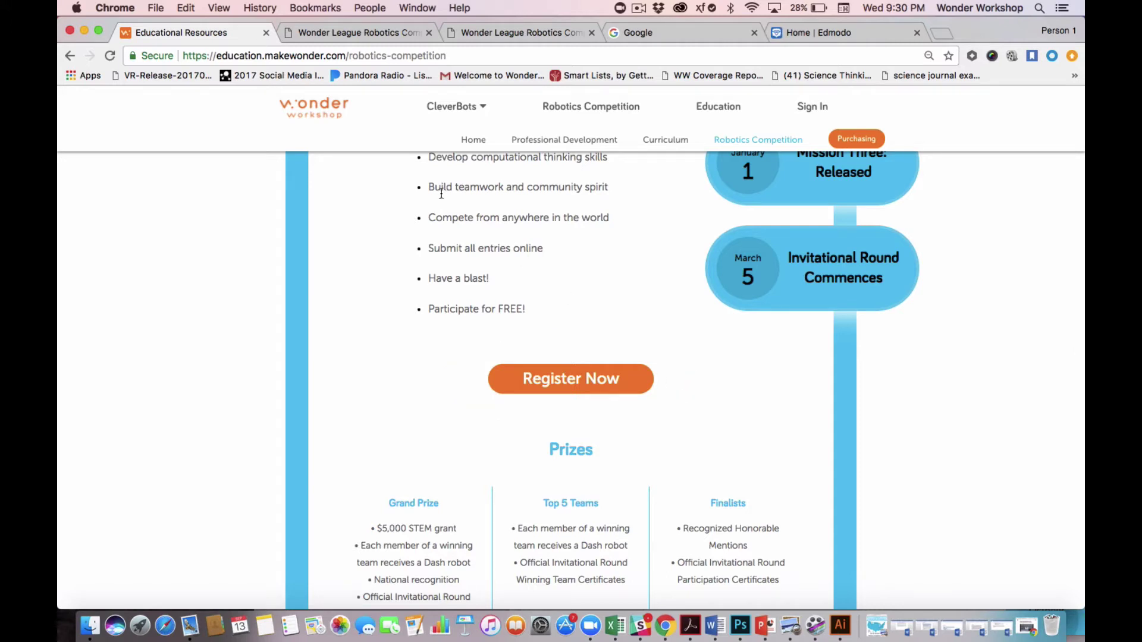
Switch to the tab with the Wonder League Robotics Competition Registration form.
click(349, 35)
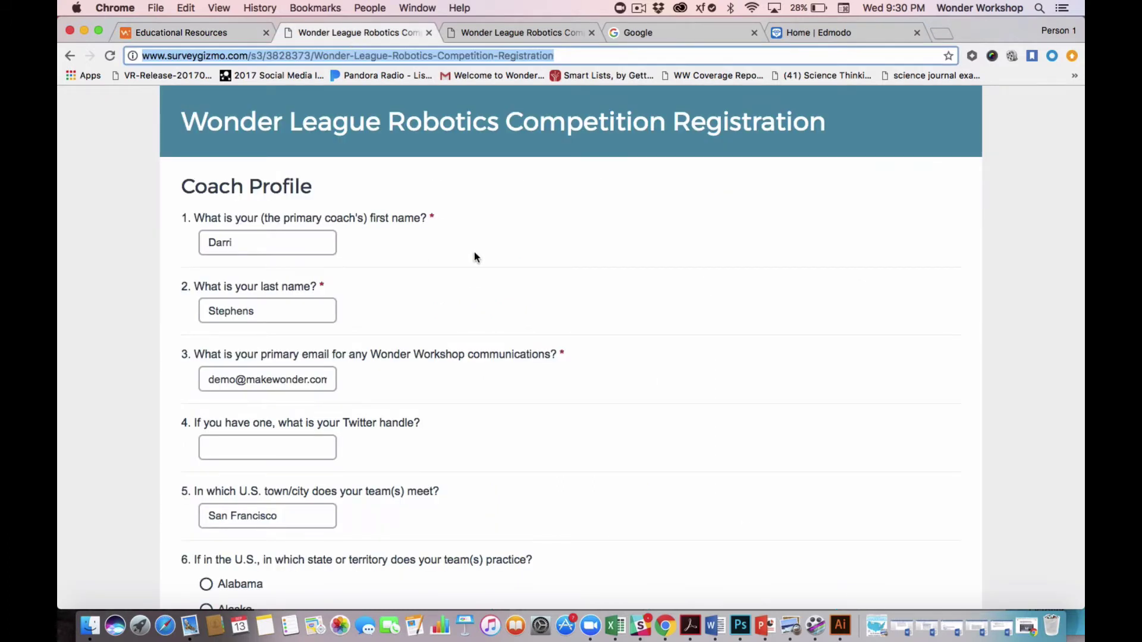
Review the Coach Profile answers, confirming 2 teams coached, then go to the Individual Team's Composition page.
scroll(474, 257, down, 5)
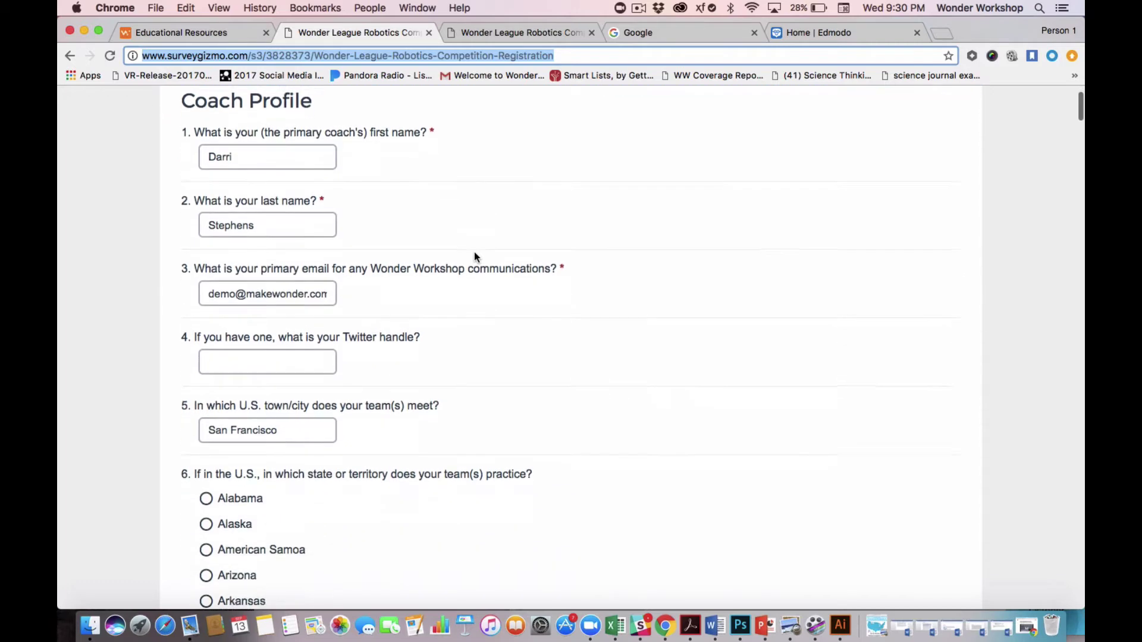
scroll(474, 257, down, 15)
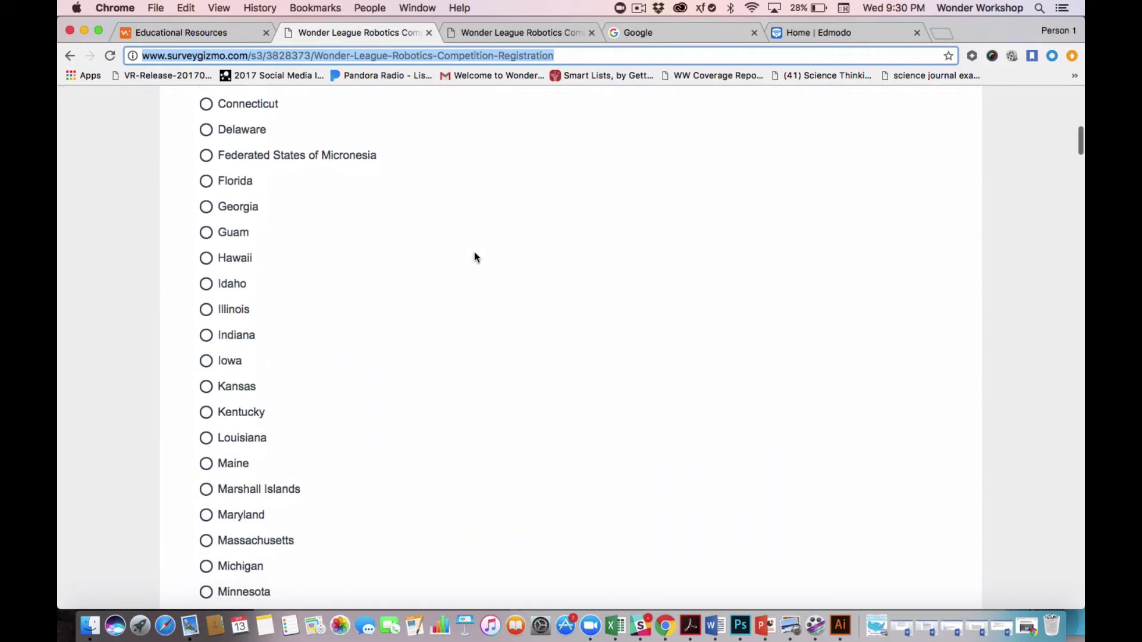
scroll(474, 257, down, 20)
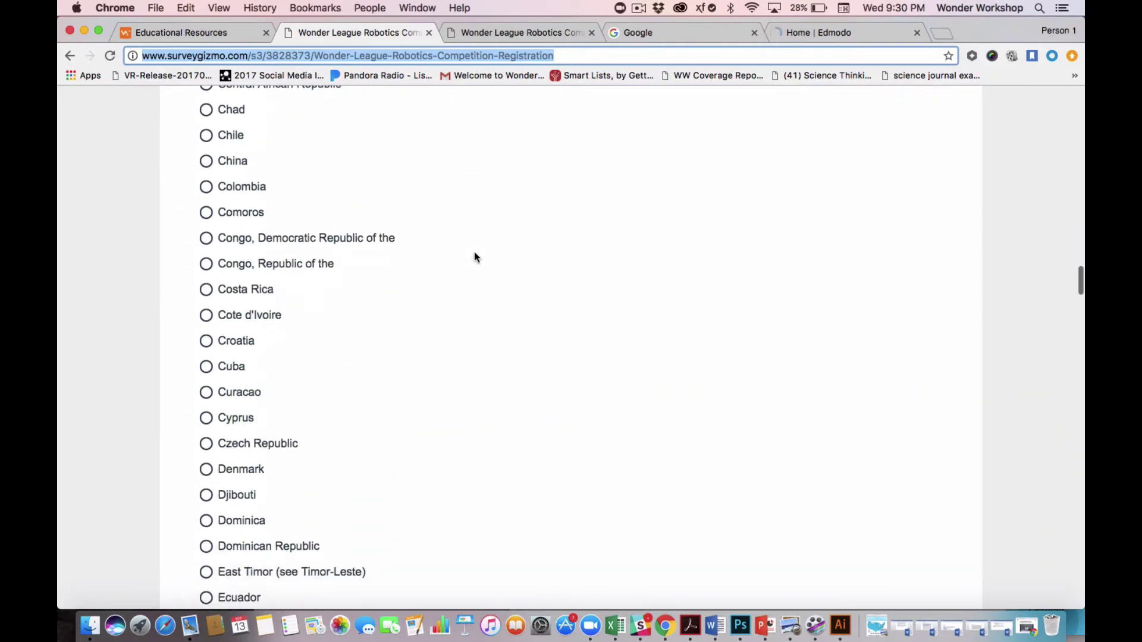
scroll(474, 257, down, 20)
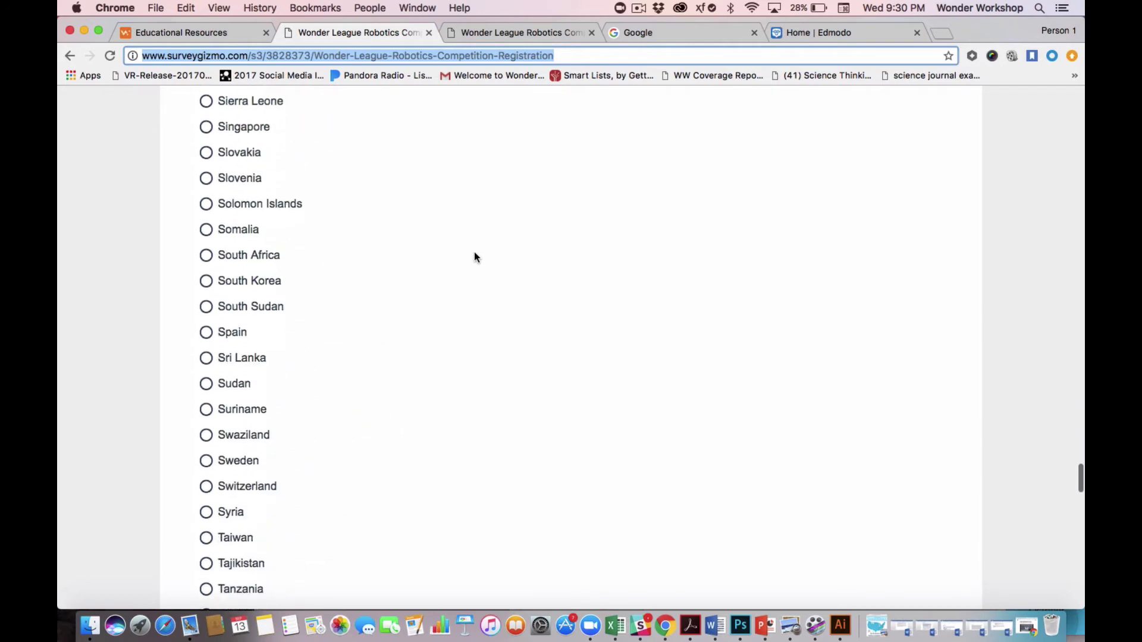
scroll(474, 257, down, 20)
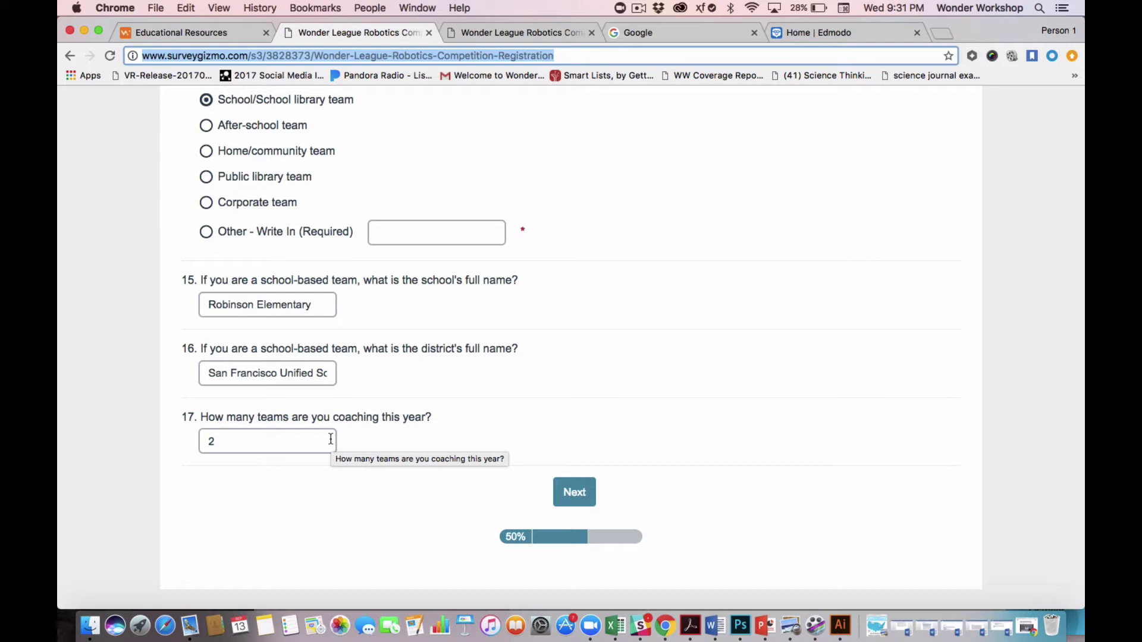
click(231, 441)
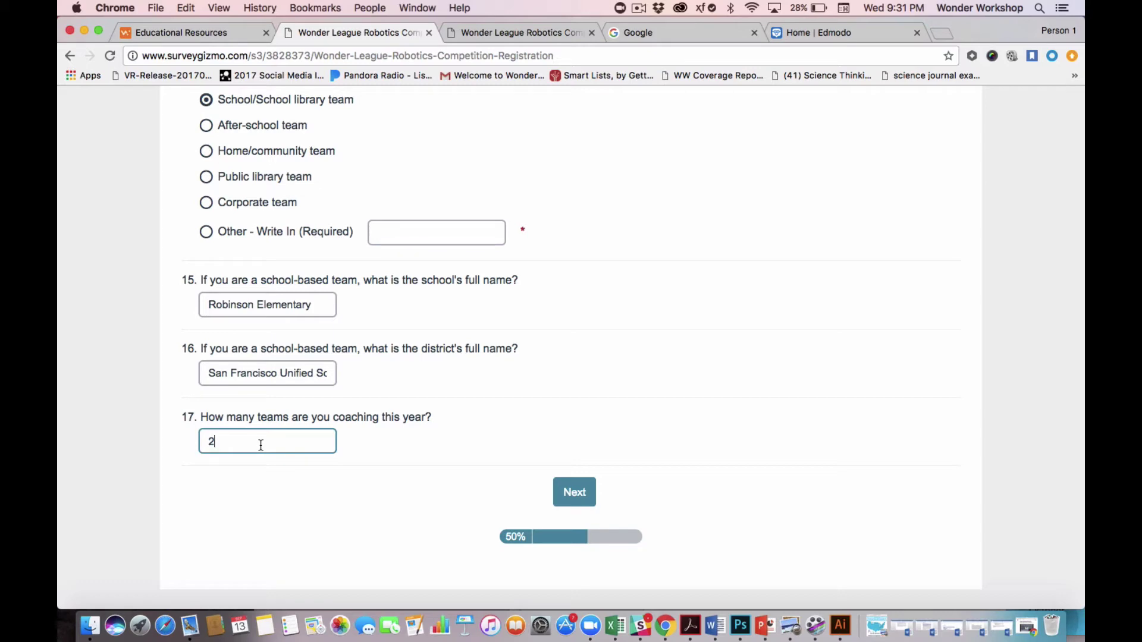
click(489, 38)
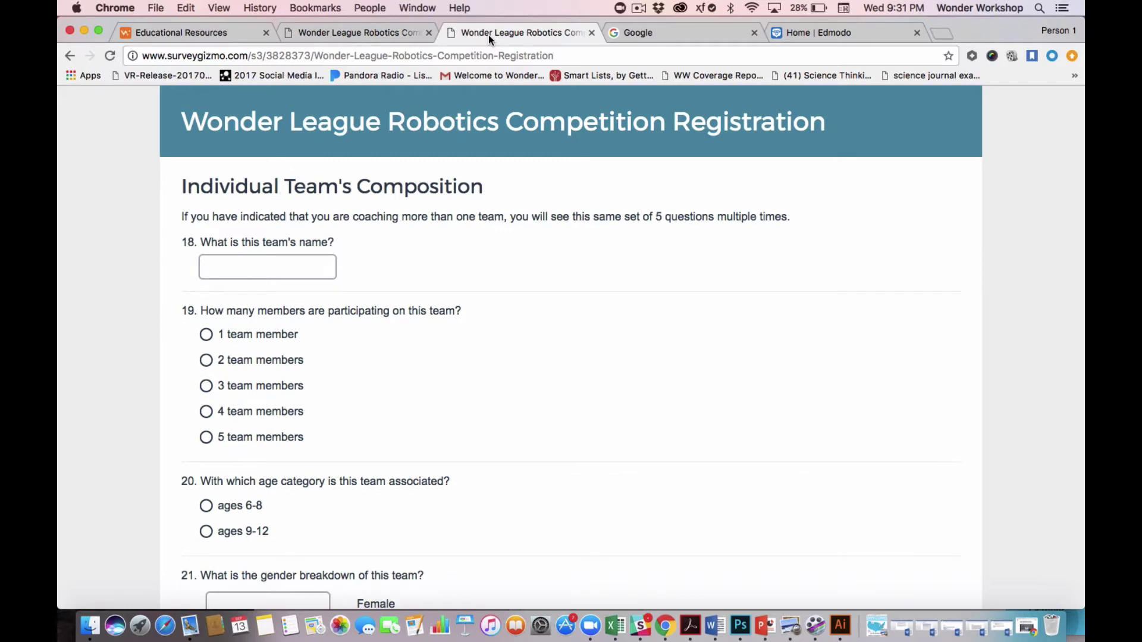
Name the first team 'Robot Rulers' with 3 members in the ages 6-8 category.
click(281, 263)
text(Robot )
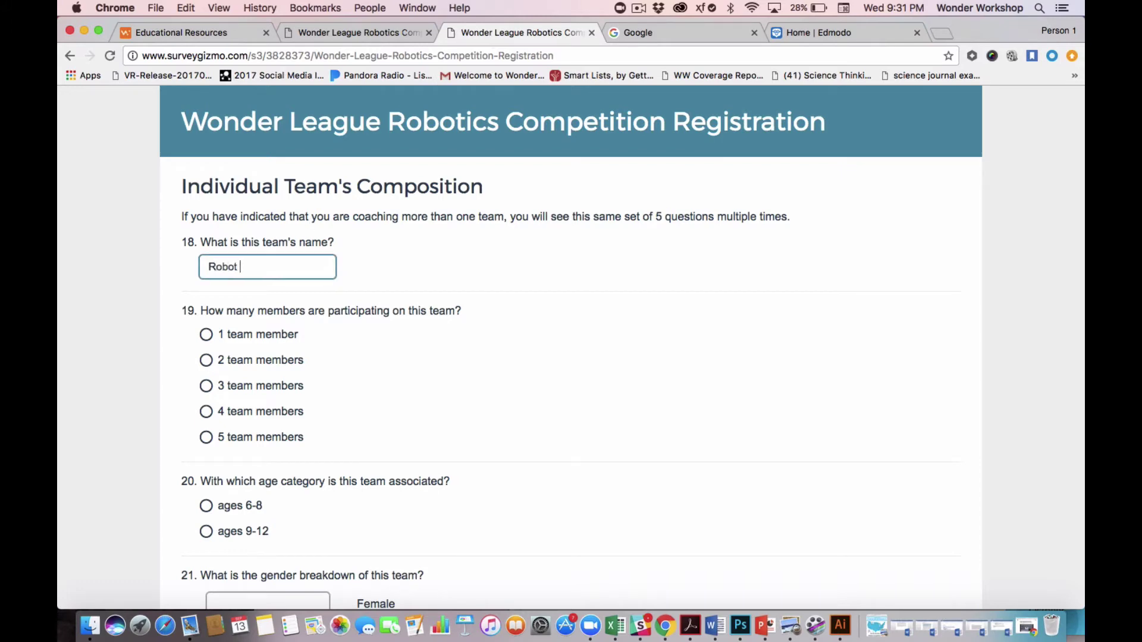
text(Rulers)
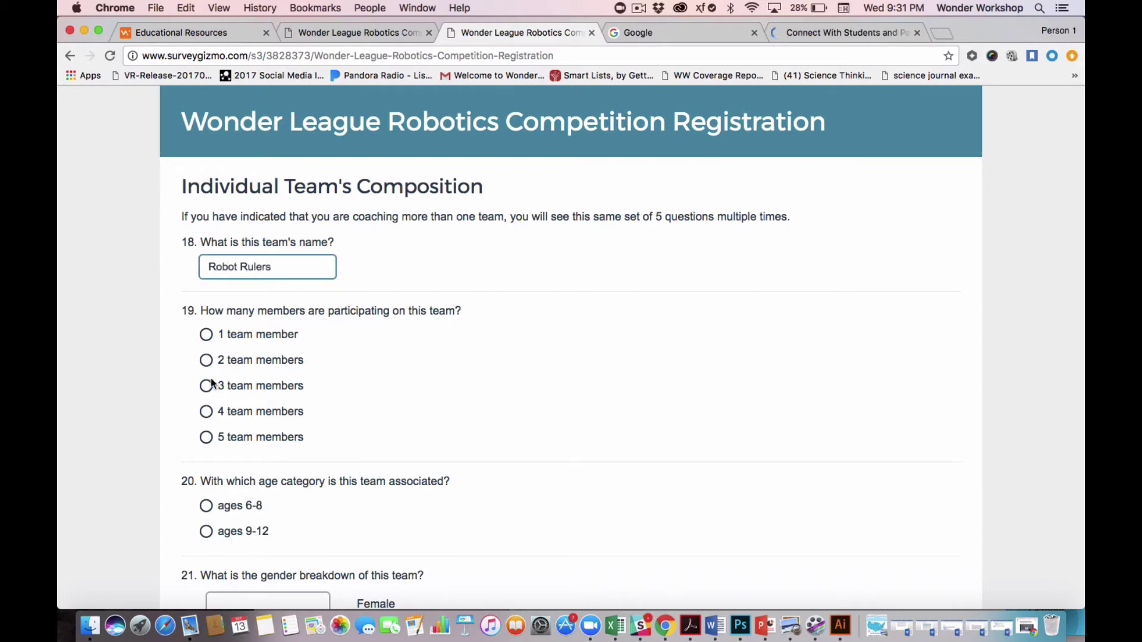
click(207, 386)
scroll(339, 387, down, 3)
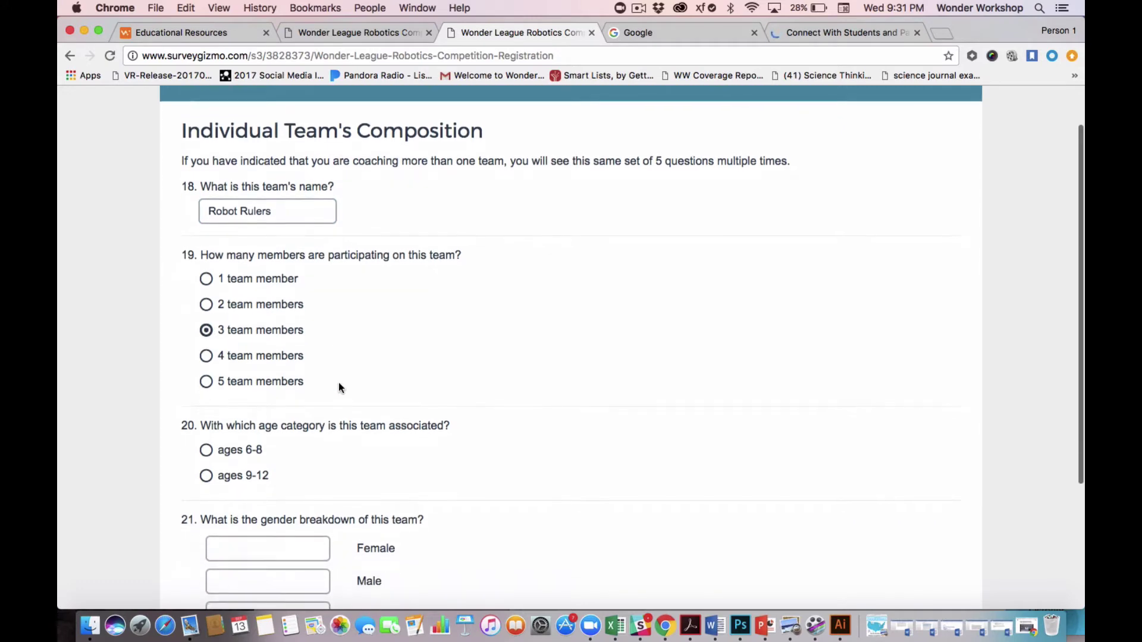
scroll(339, 387, down, 1)
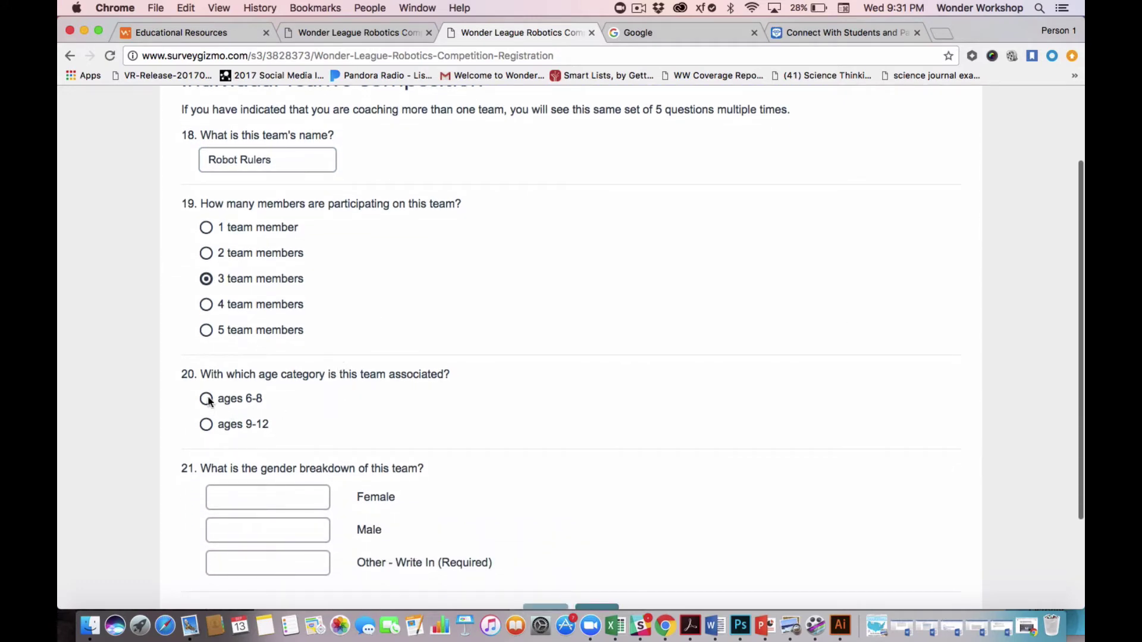
click(206, 399)
Record 1 member aged 6, 2 aged 7 and 3 female, then continue to the second team.
scroll(355, 400, down, 3)
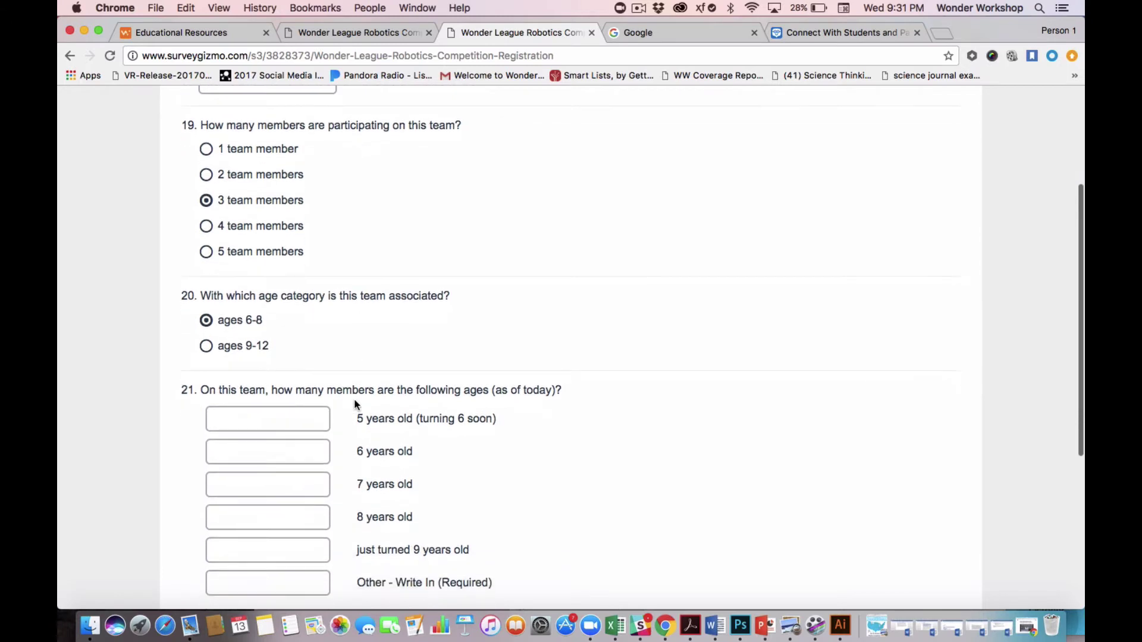
click(305, 452)
text(1)
click(302, 487)
text(2)
scroll(484, 419, down, 9)
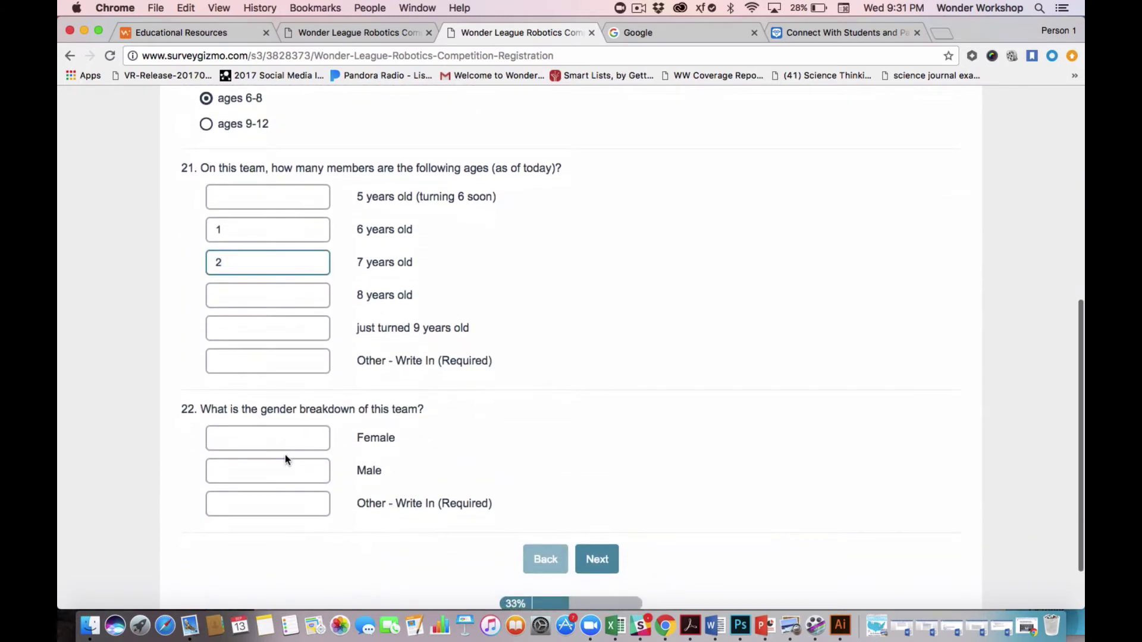
click(282, 441)
text(3)
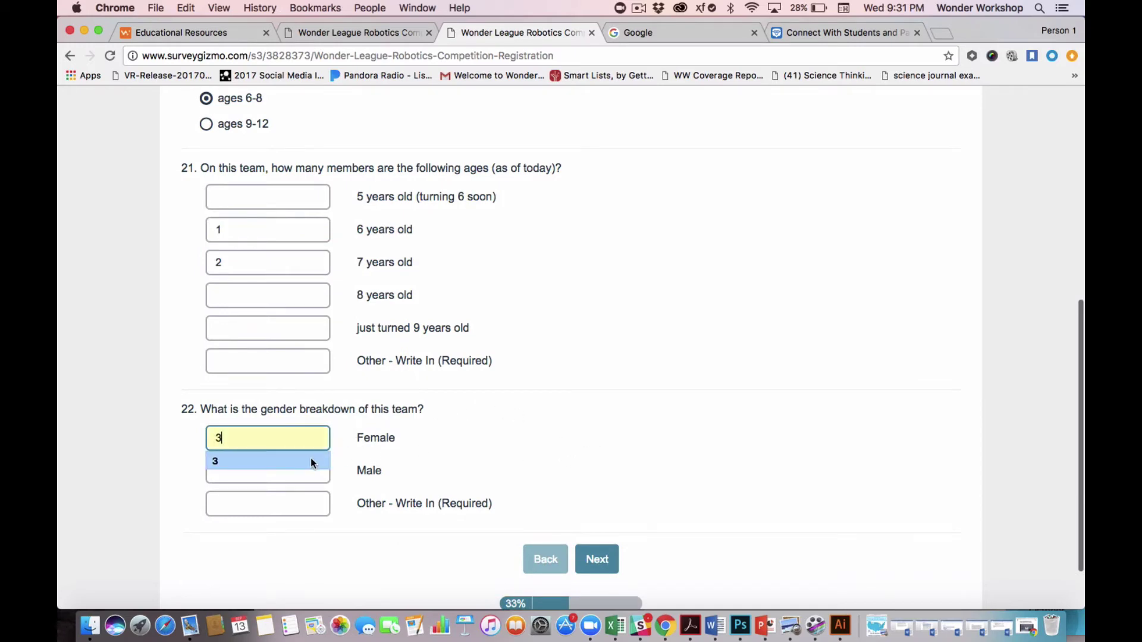
click(312, 459)
scroll(589, 488, down, 2)
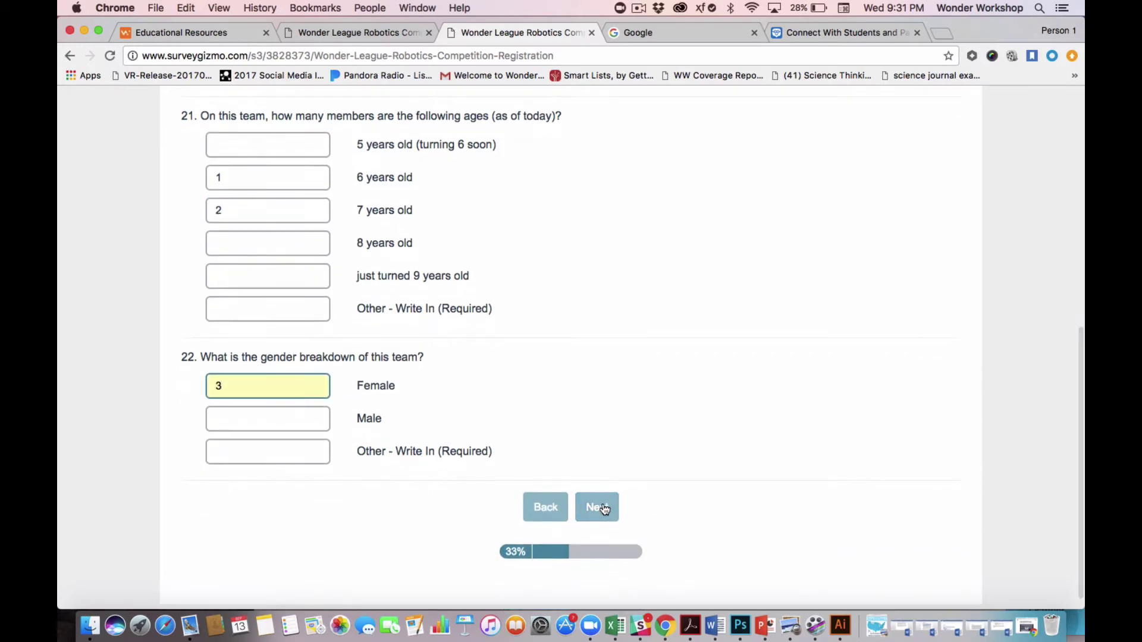
click(598, 508)
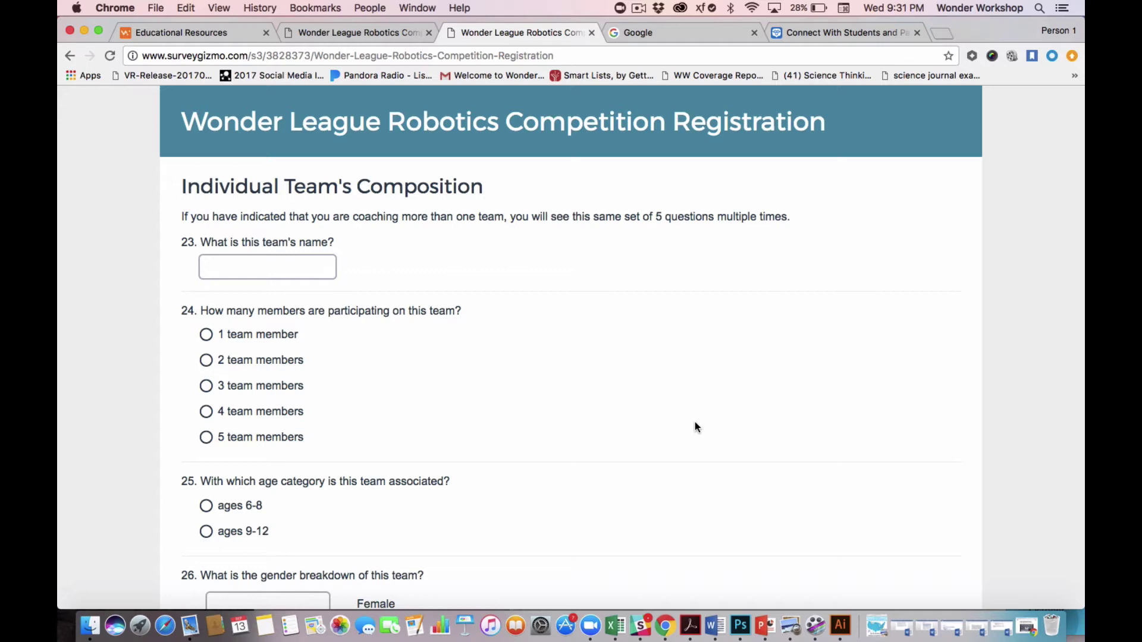
Enter 'Team Chaos' as the second team's name and submit the page.
click(303, 271)
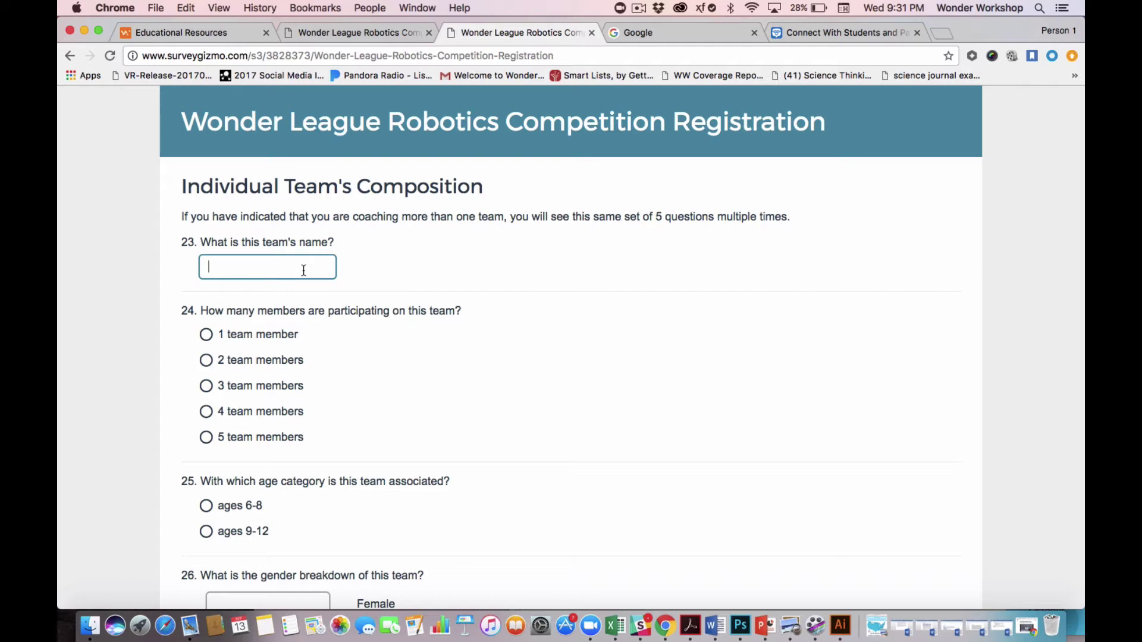
text(Team Chaos)
scroll(436, 325, down, 3)
scroll(436, 326, down, 1)
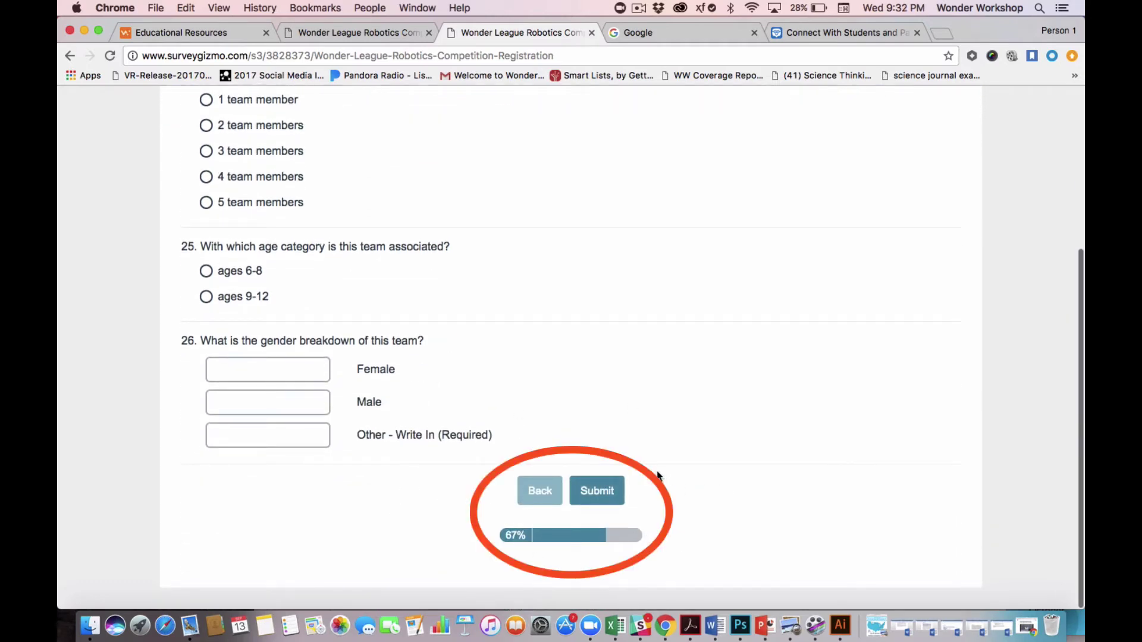
click(601, 494)
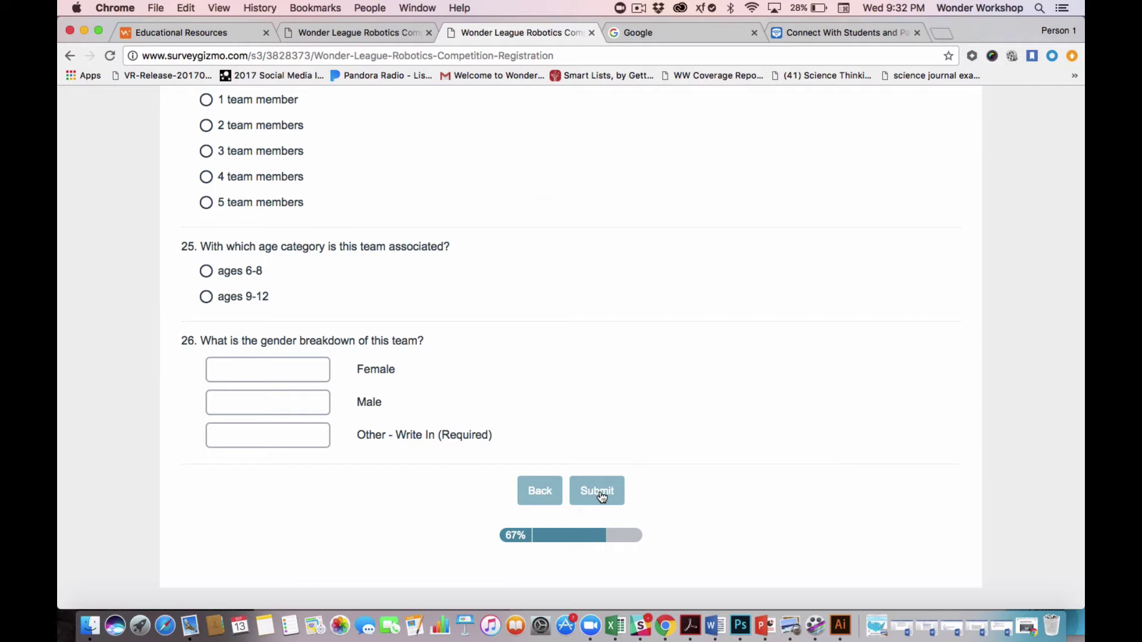
click(639, 37)
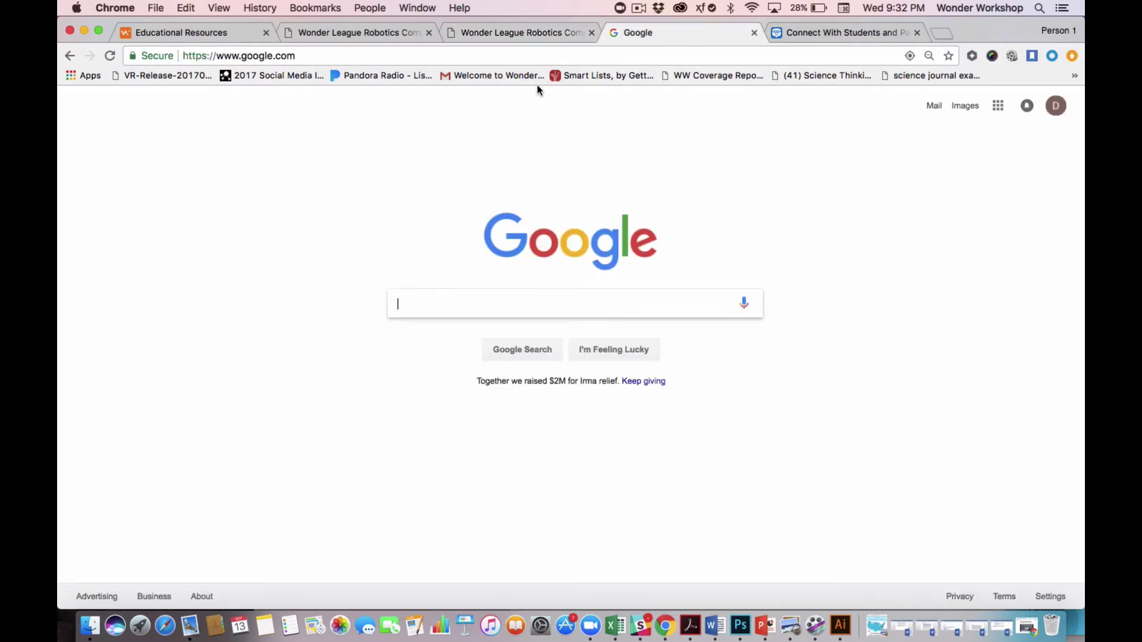
click(506, 63)
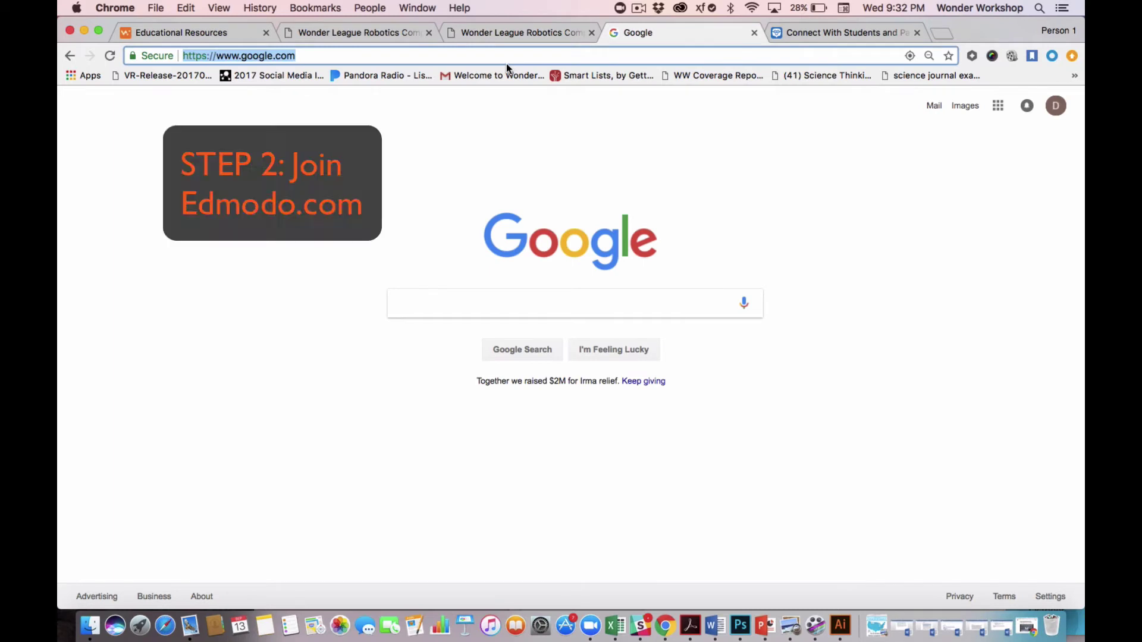
text(www.)
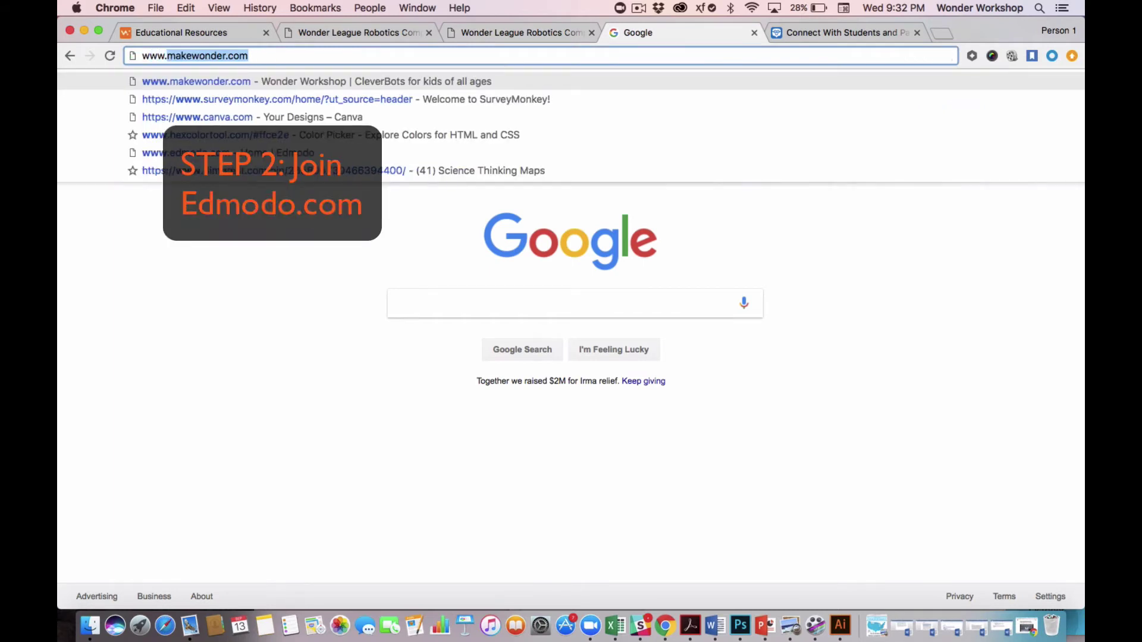
text(edmodo.com)
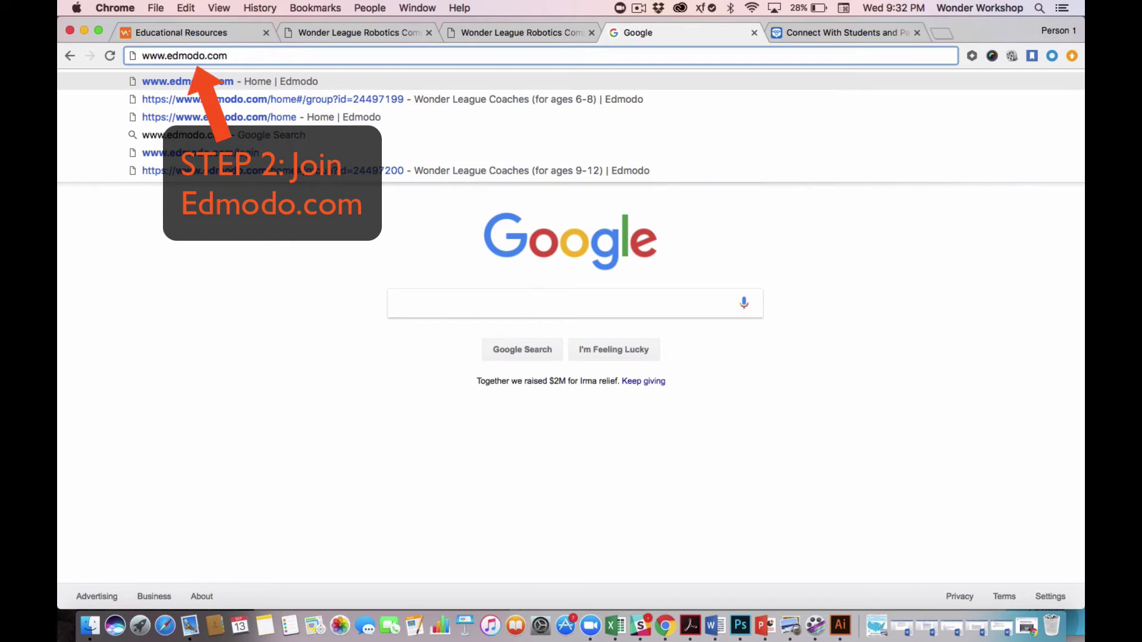
key(Return)
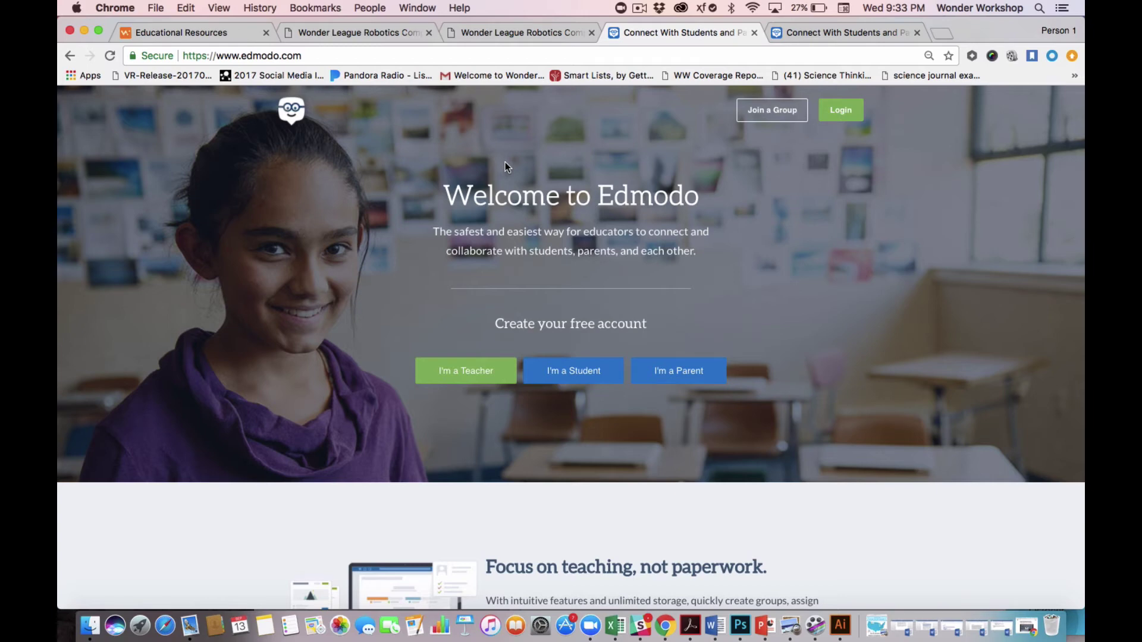
Enter the Wonder League Coaches (ages 6-8) group code in Edmodo's Join a Group prompt and submit it.
scroll(505, 162, down, 1)
scroll(505, 162, up, 1)
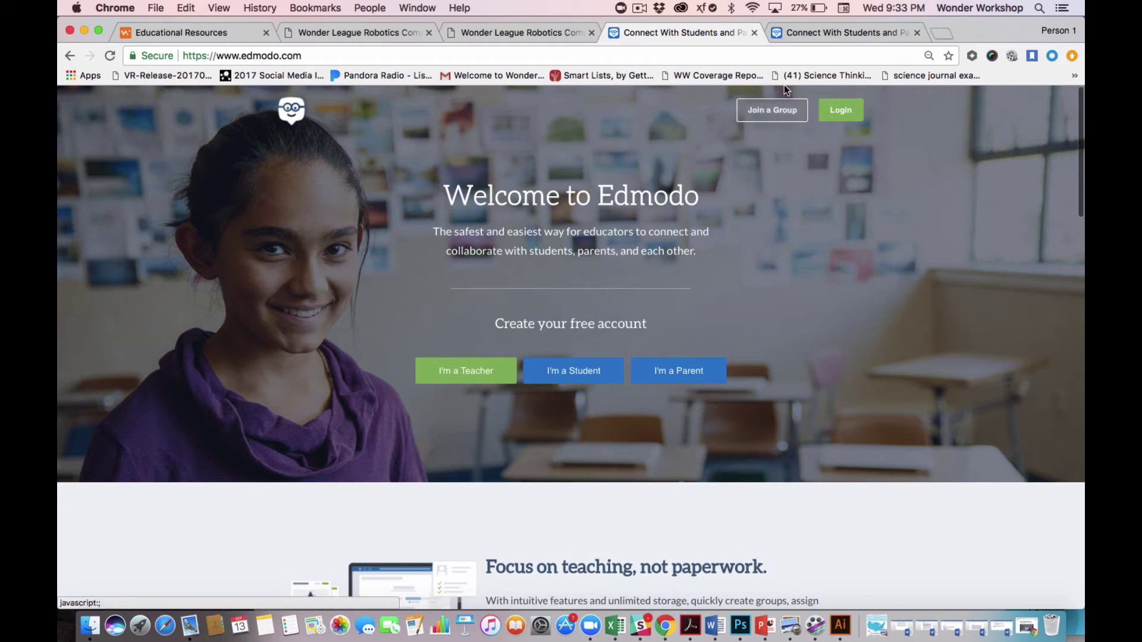
click(773, 117)
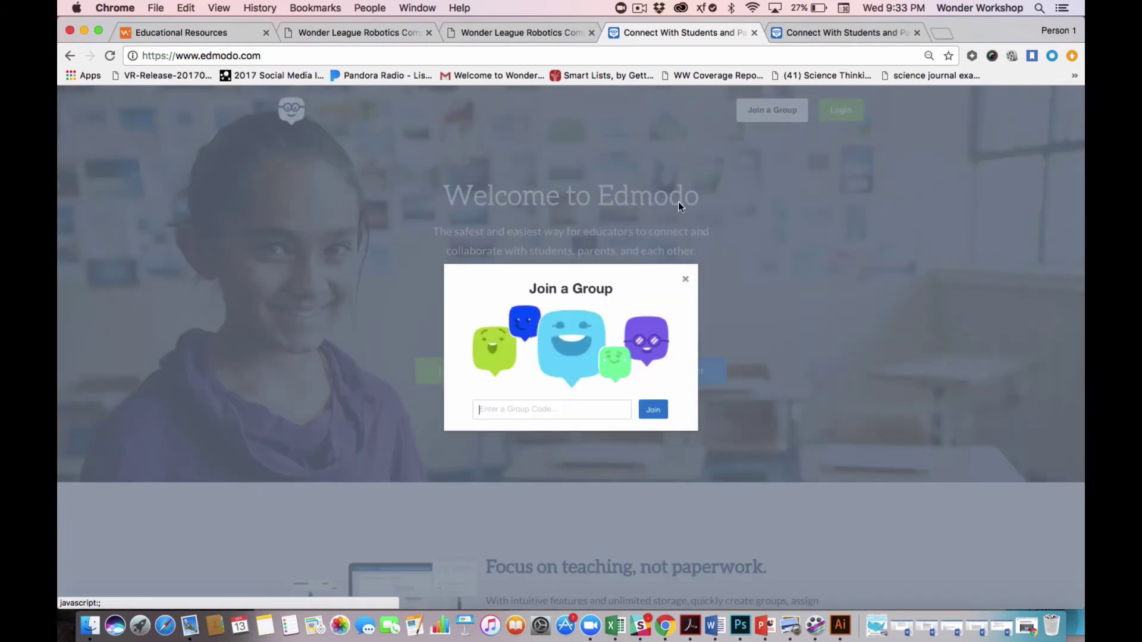
click(548, 406)
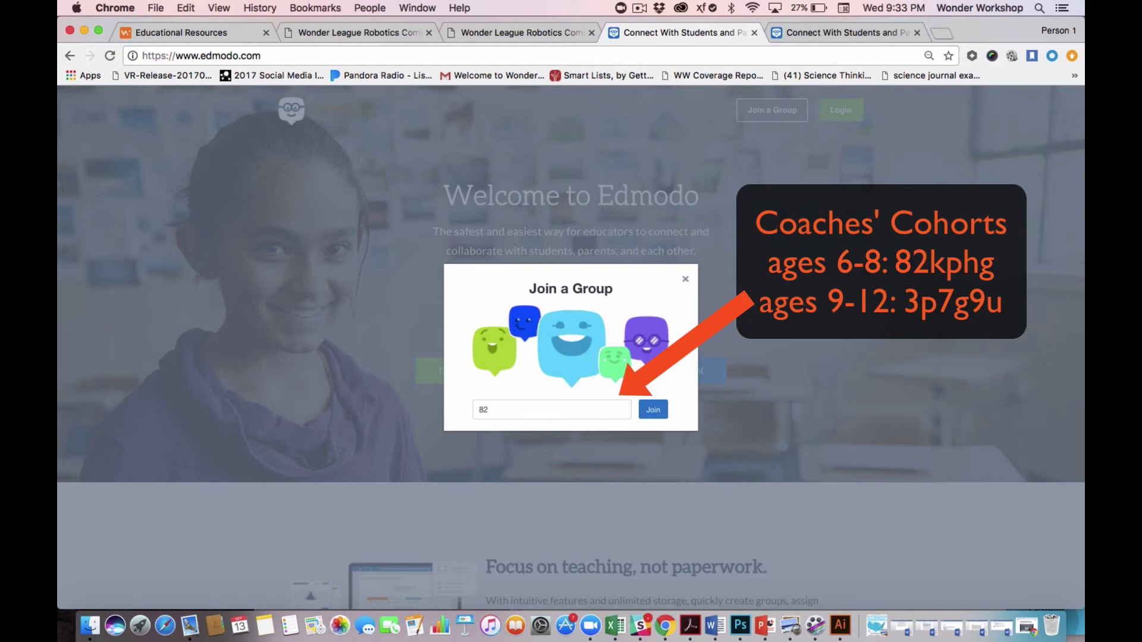
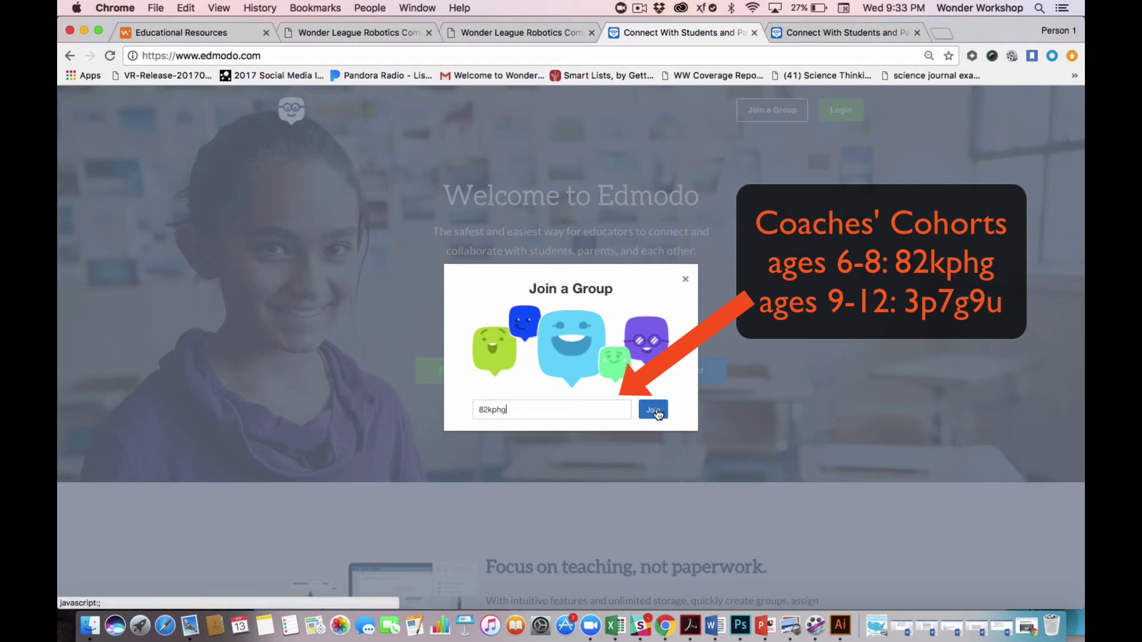
click(654, 411)
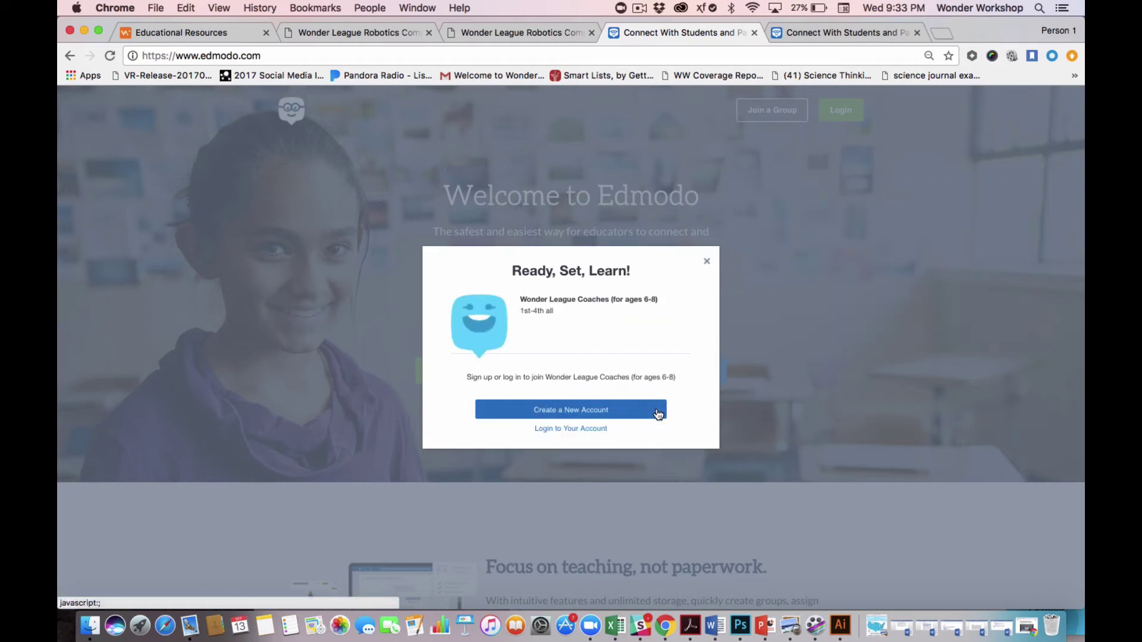
Start a new Edmodo teacher account and begin entering the e-mail address.
click(601, 412)
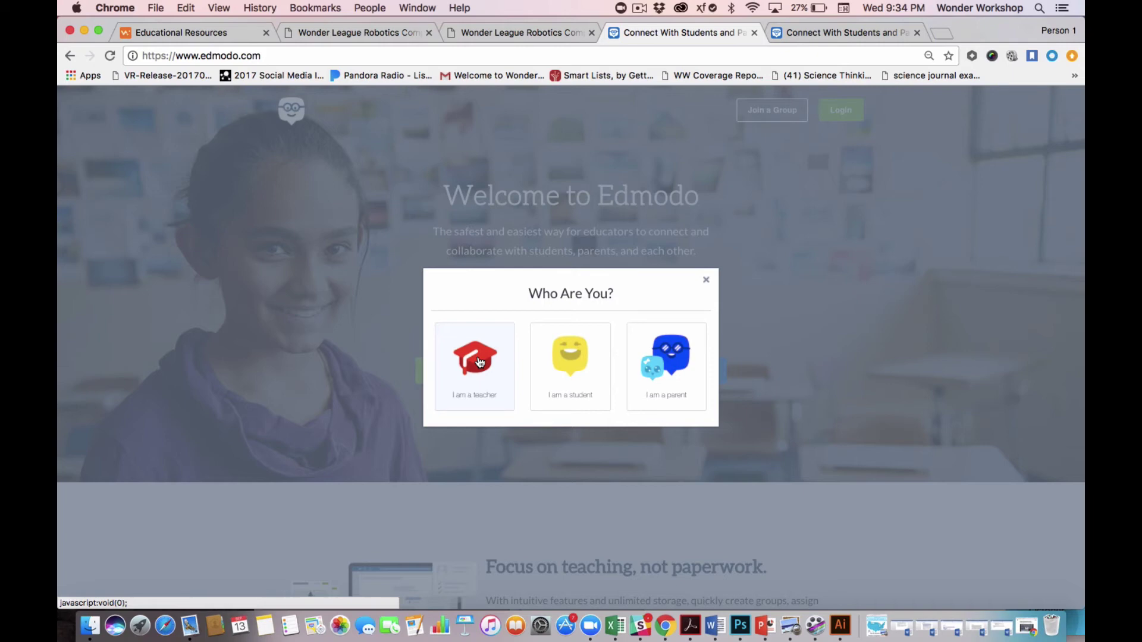
click(480, 362)
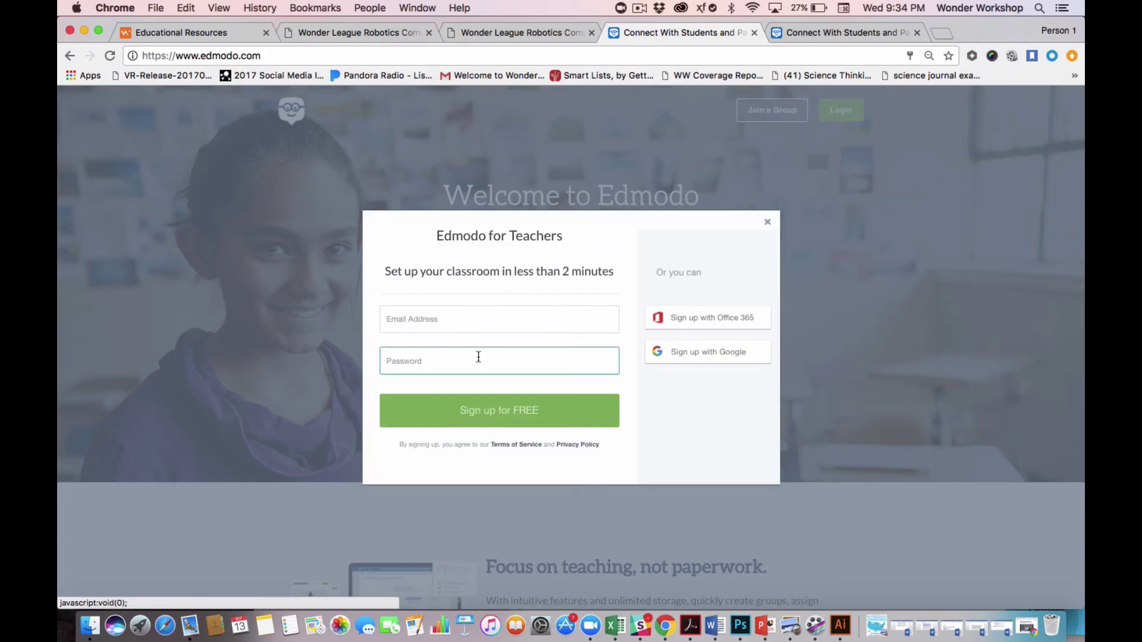
click(485, 320)
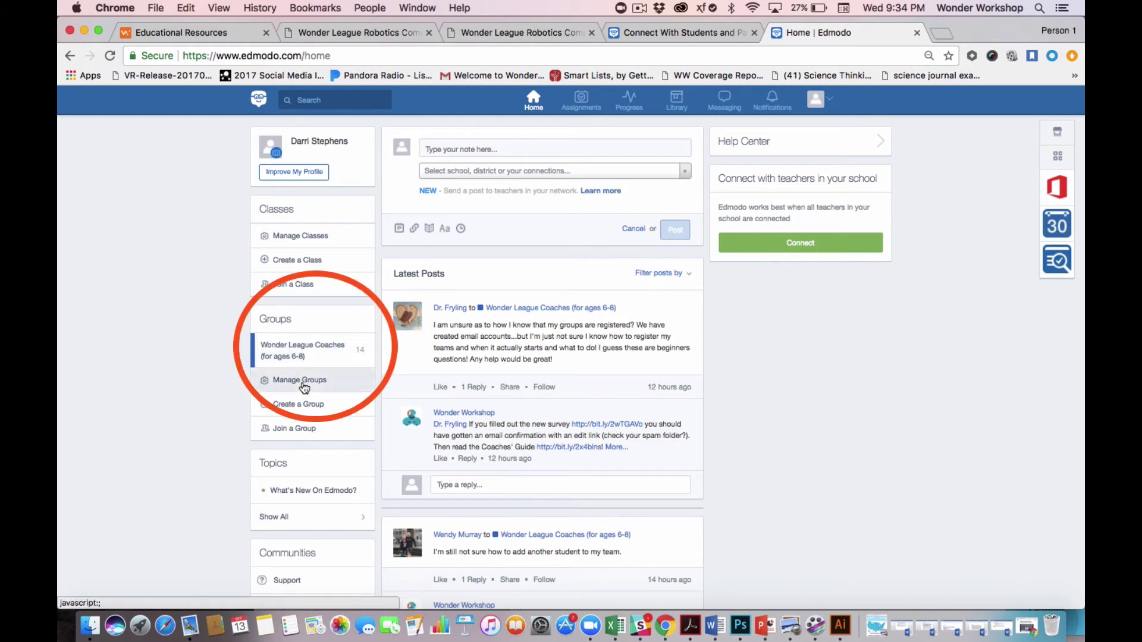
click(296, 173)
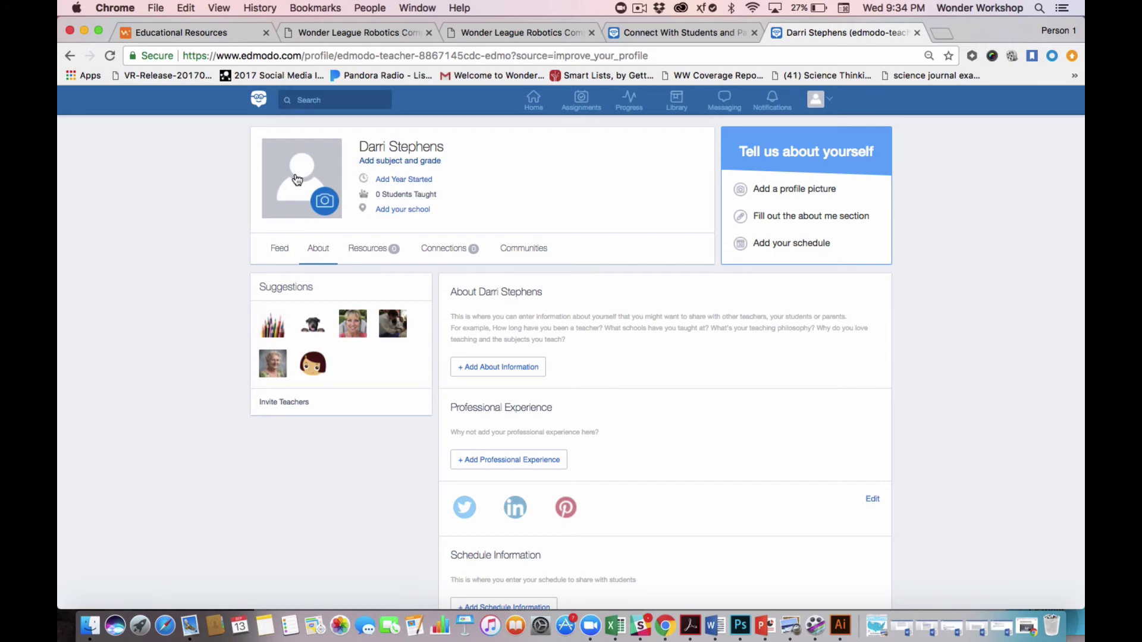
click(70, 55)
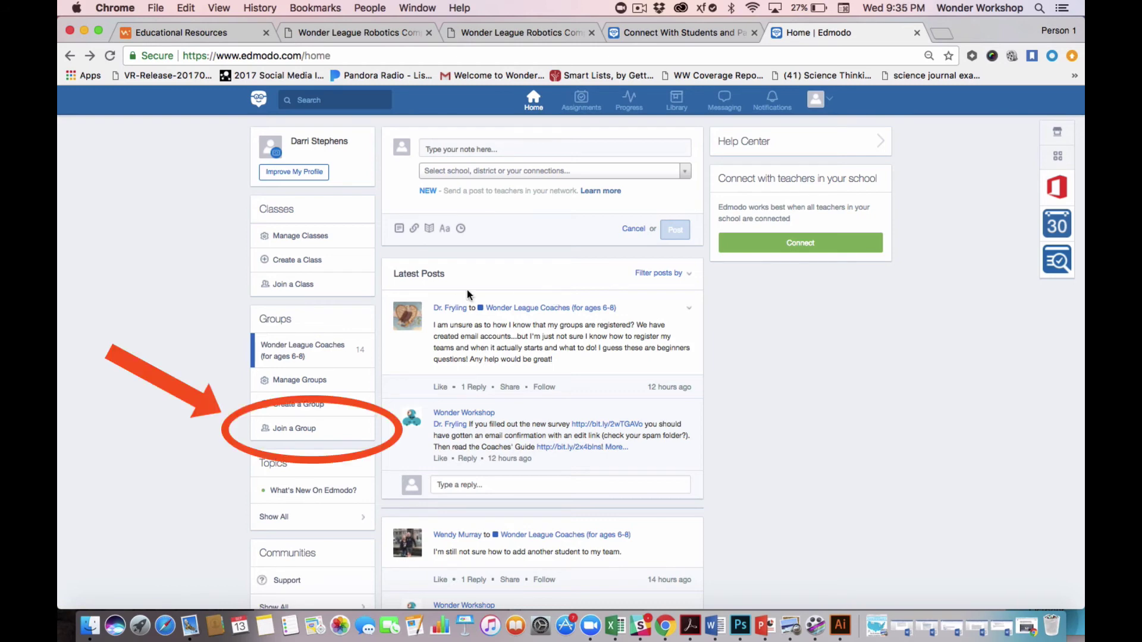
Enter the ages 9-12 group code, fixing a typo, join the group and close the confirmation.
click(309, 430)
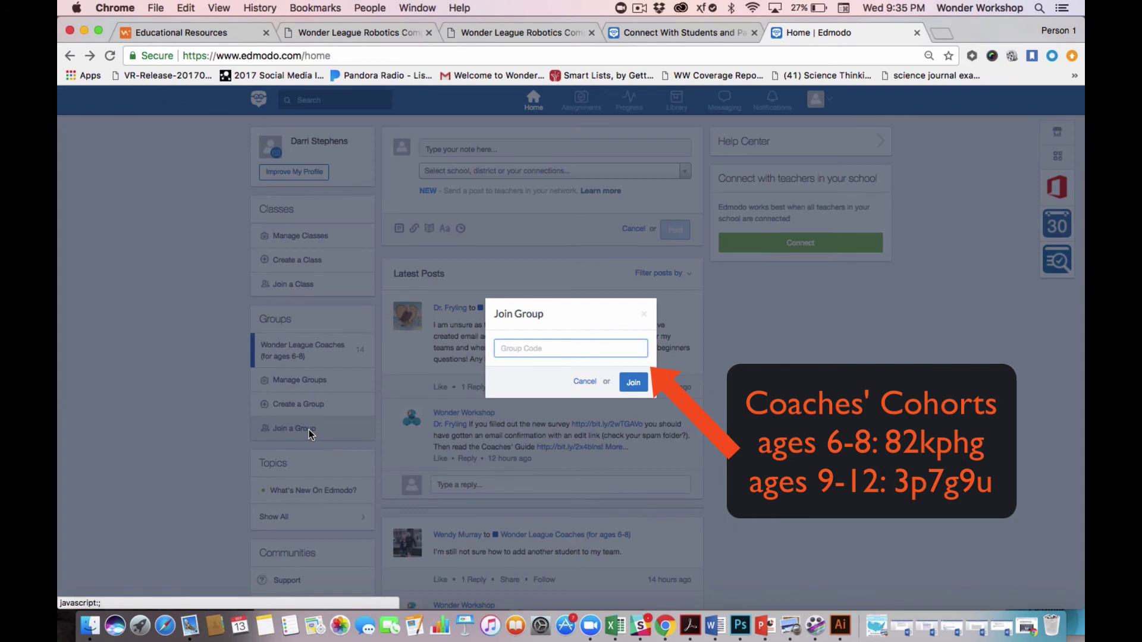
click(633, 383)
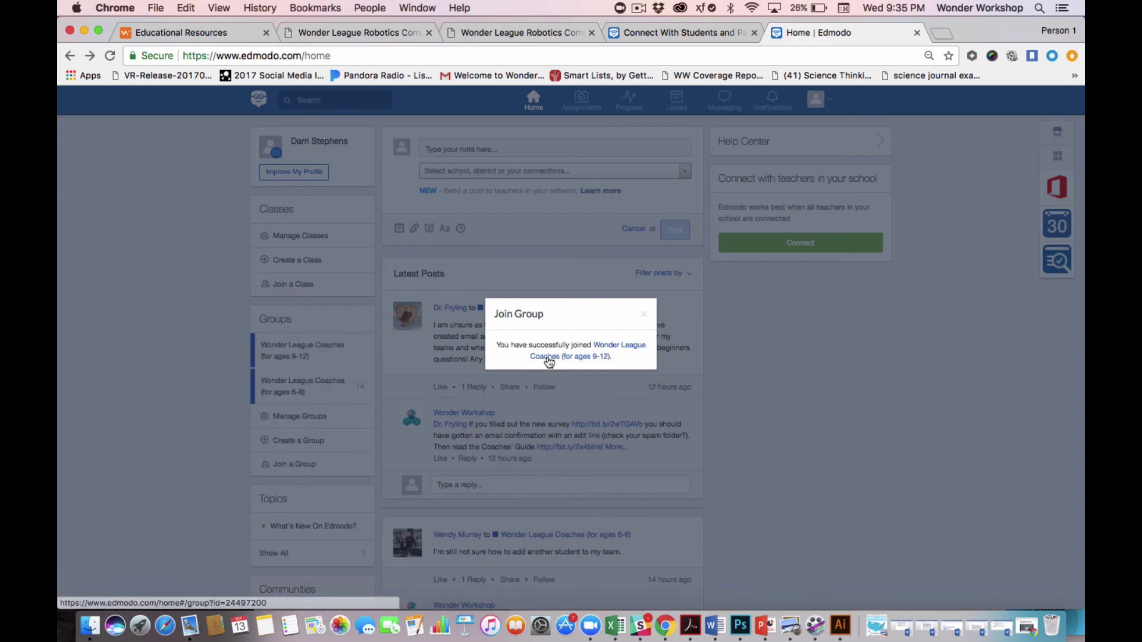
click(645, 314)
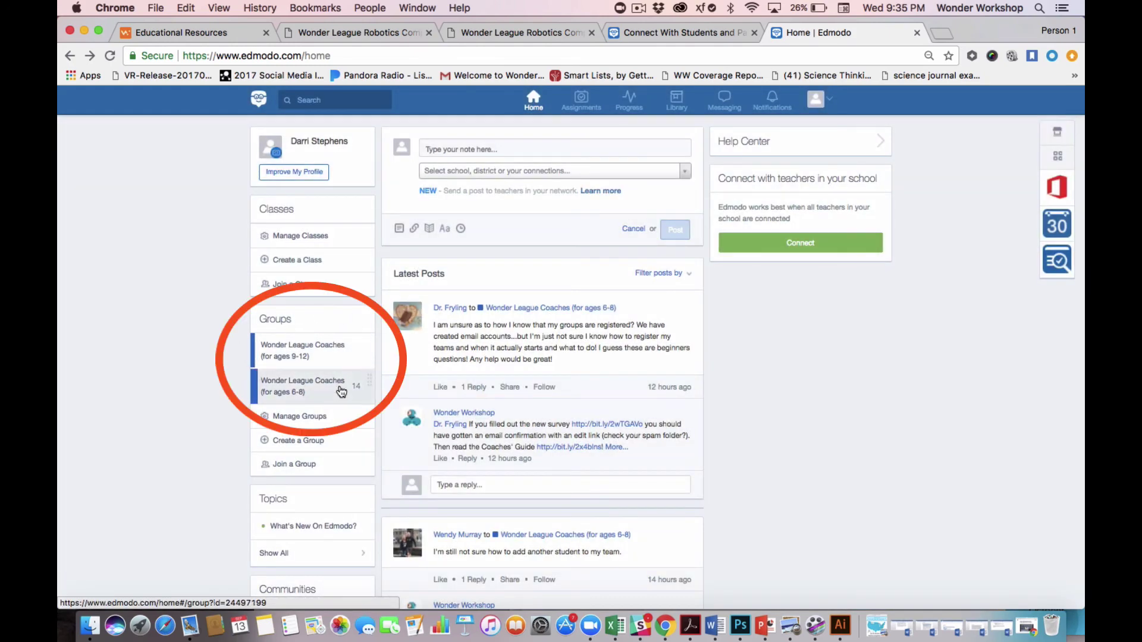
Open the Wonder League Coaches (for ages 9-12) group and scroll through its pinned registration post.
click(304, 357)
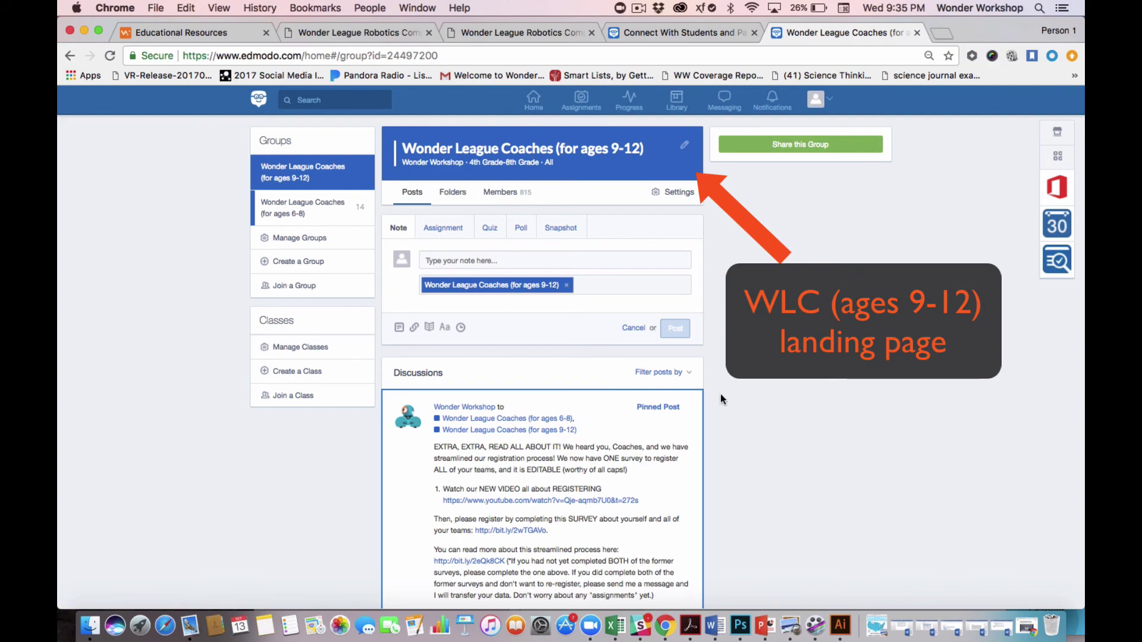
scroll(604, 420, down, 5)
scroll(596, 441, down, 20)
scroll(595, 436, up, 20)
scroll(595, 435, up, 4)
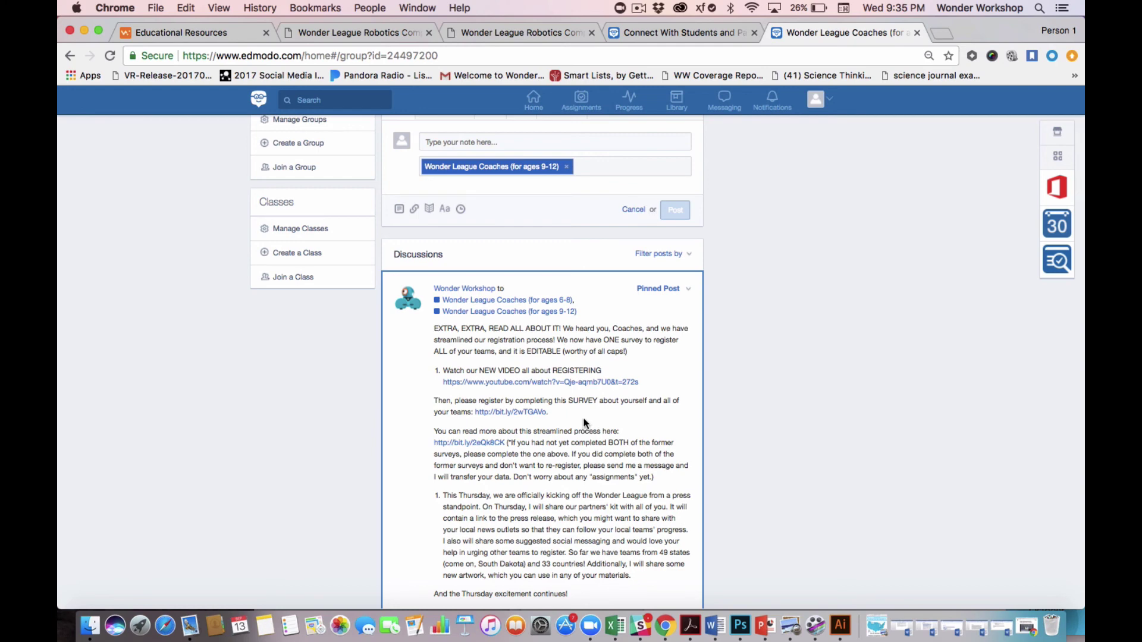
scroll(585, 423, up, 2)
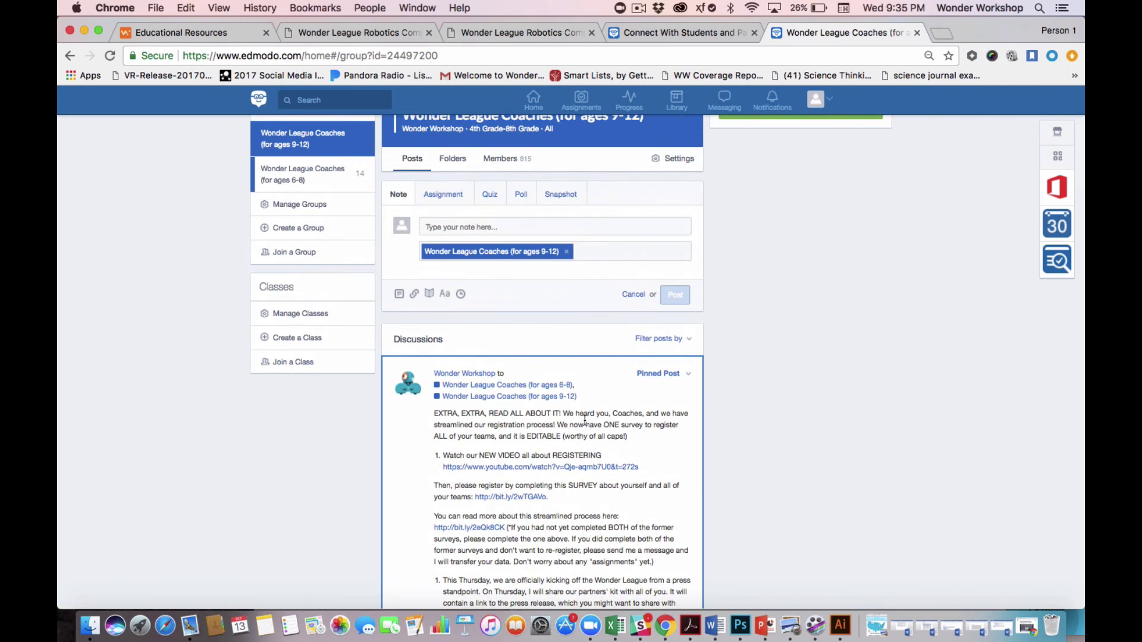
View the ages 9-12 Coach-facing Content folder, then the ages 6-8 group's folders, returning to its posts.
click(452, 163)
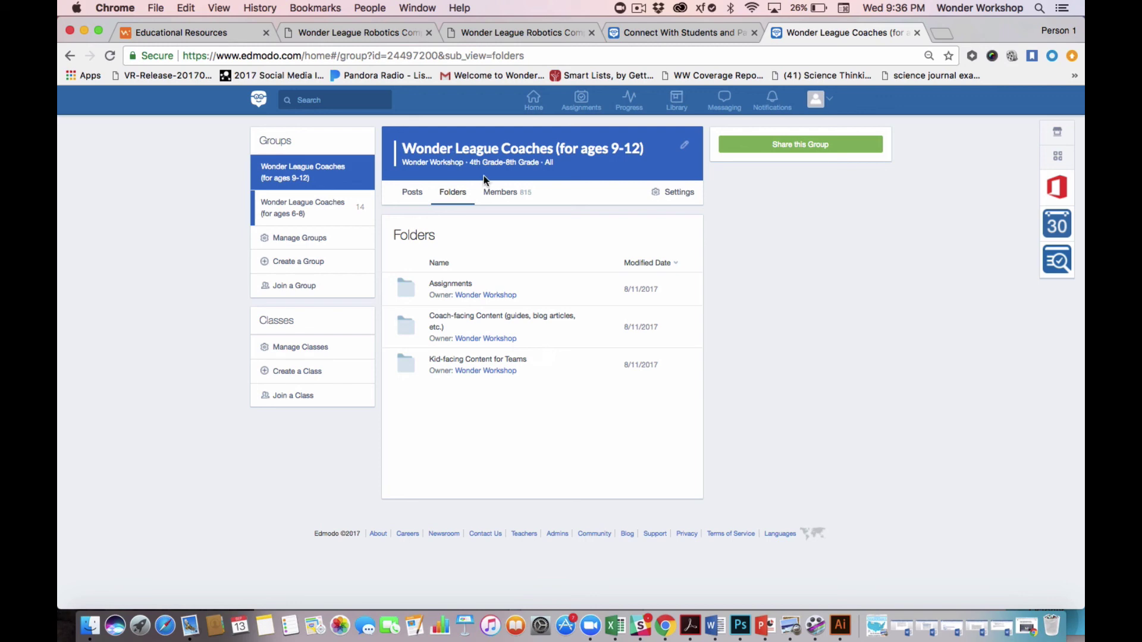
click(477, 321)
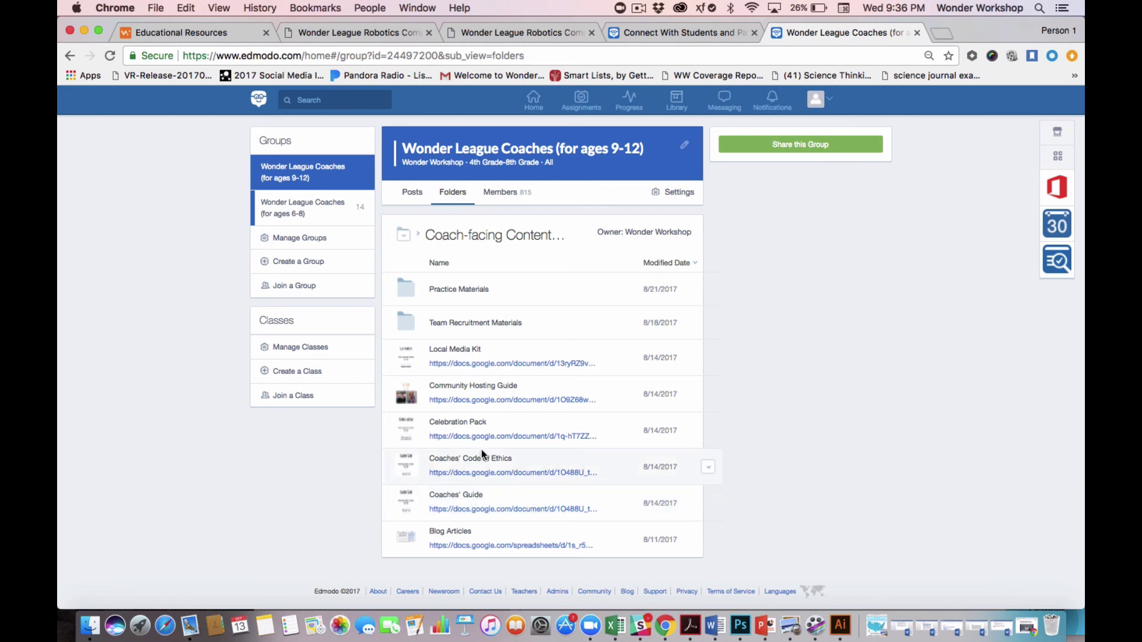
click(322, 209)
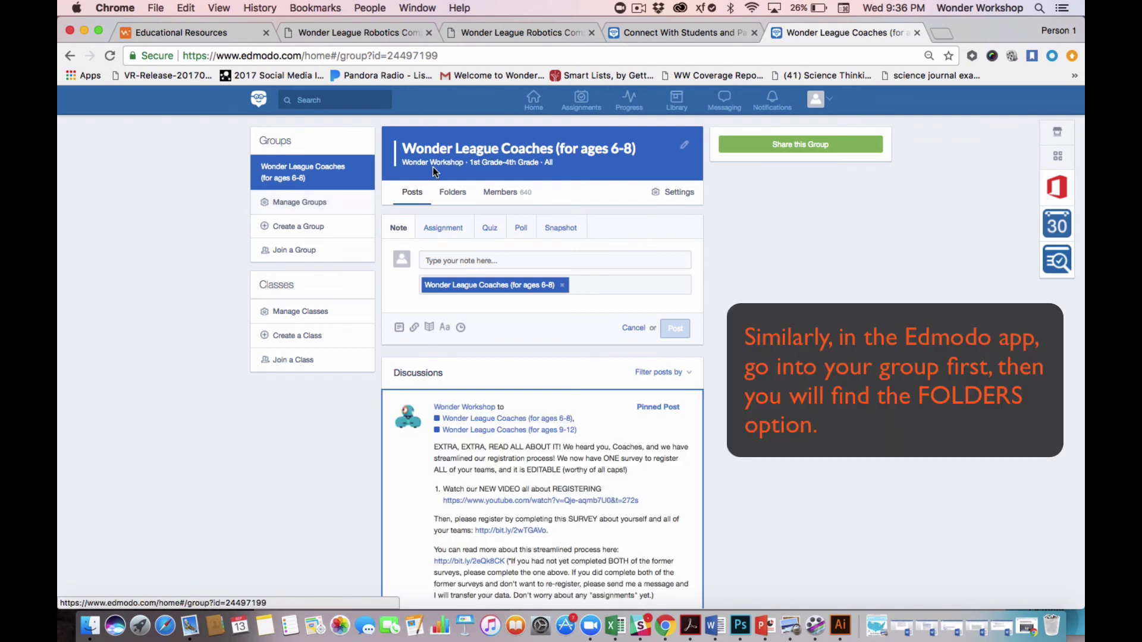
click(459, 198)
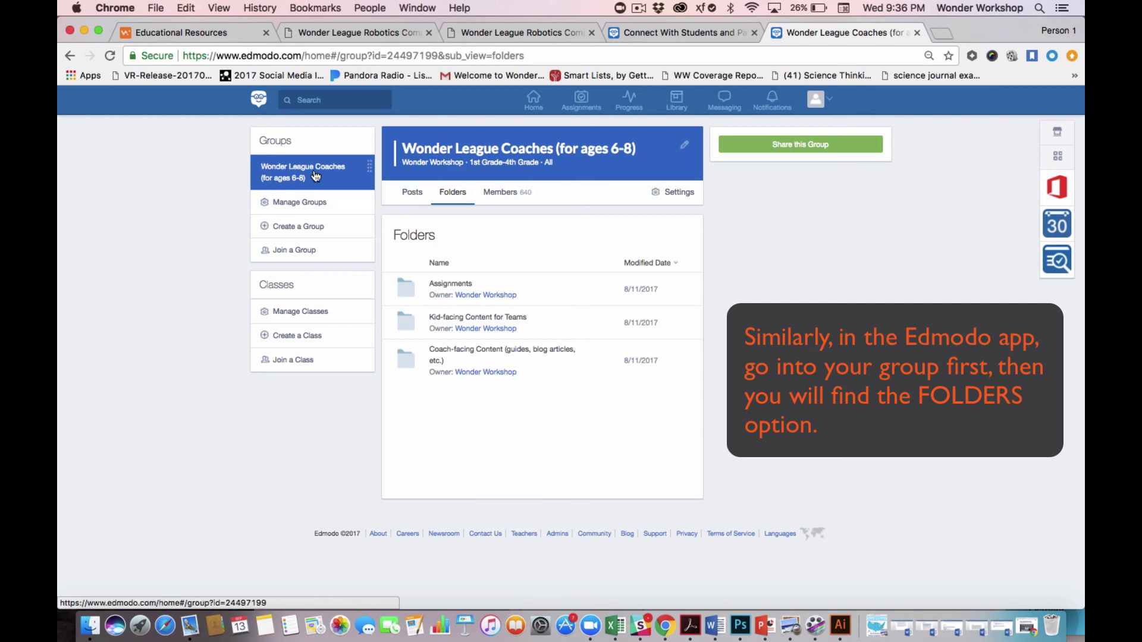
click(70, 56)
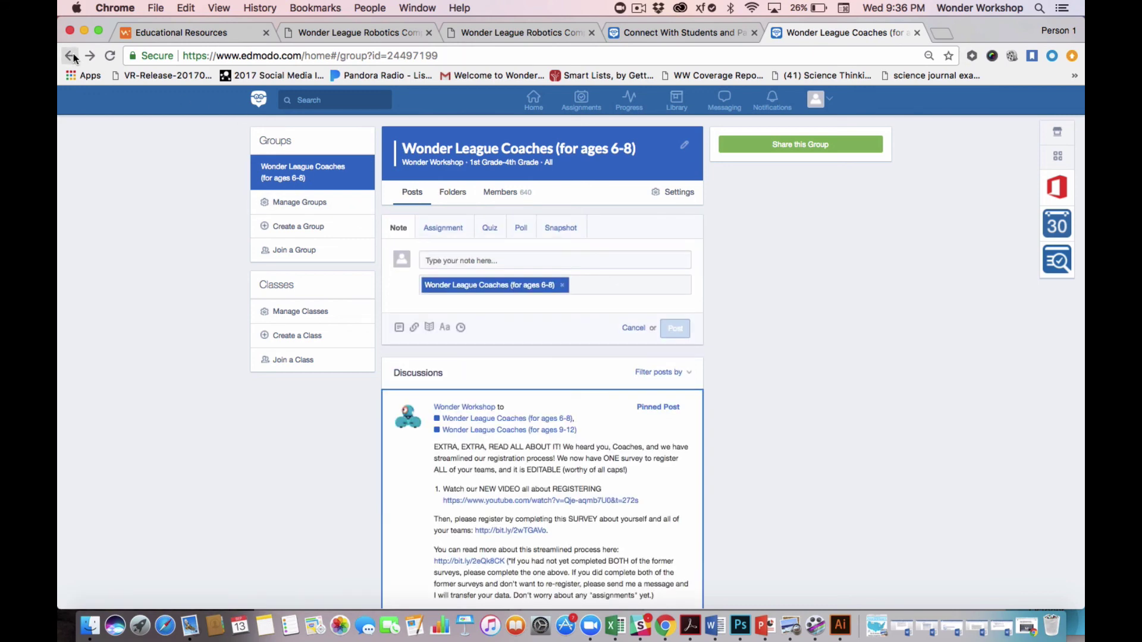